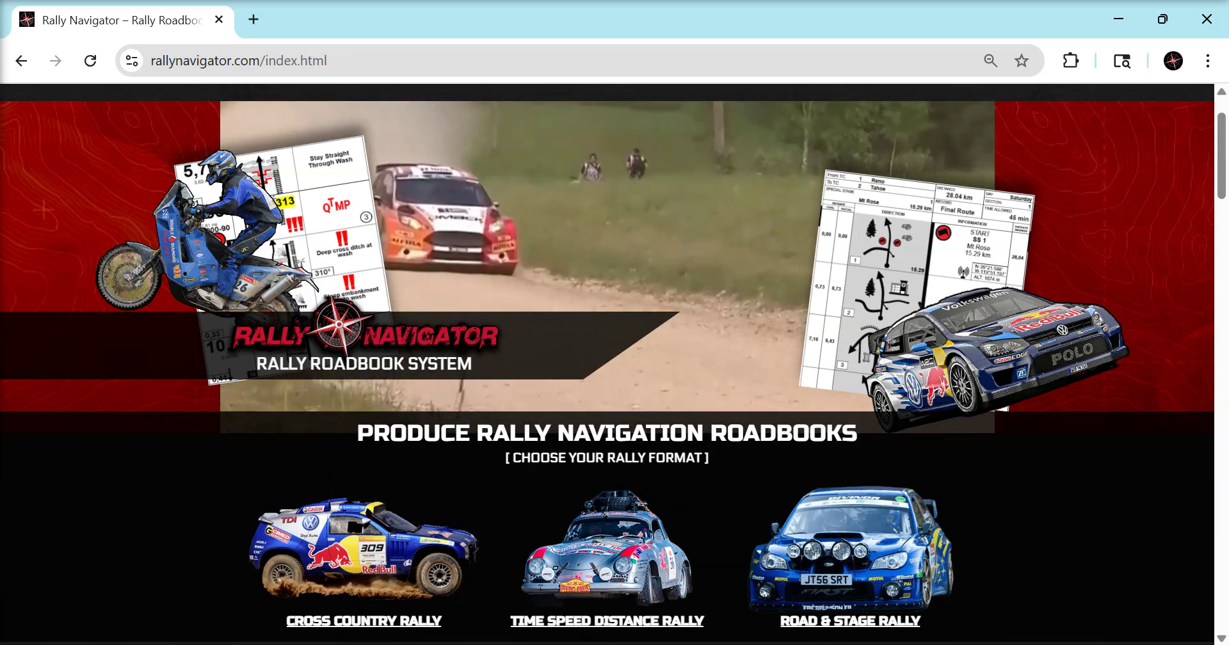
Bring the 'Time Speed Distance How It Works Road Rally' roadbook window to the front.
click(791, 522)
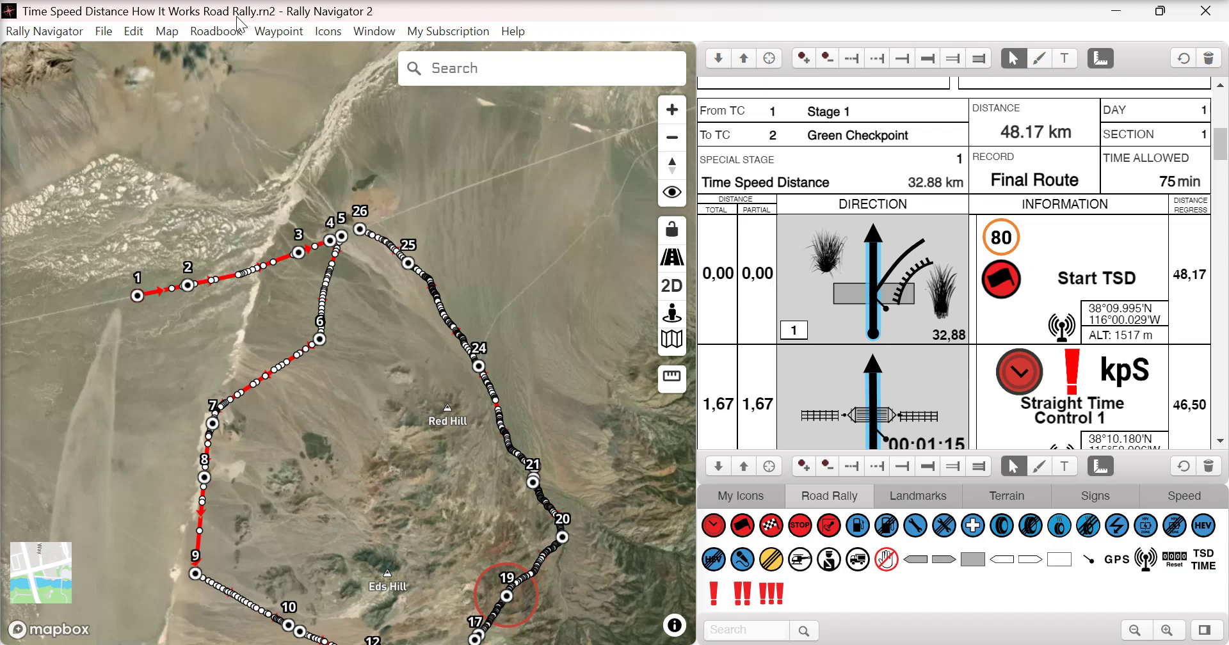
Set roadbook distances to the three-decimal 0,000 format.
click(223, 36)
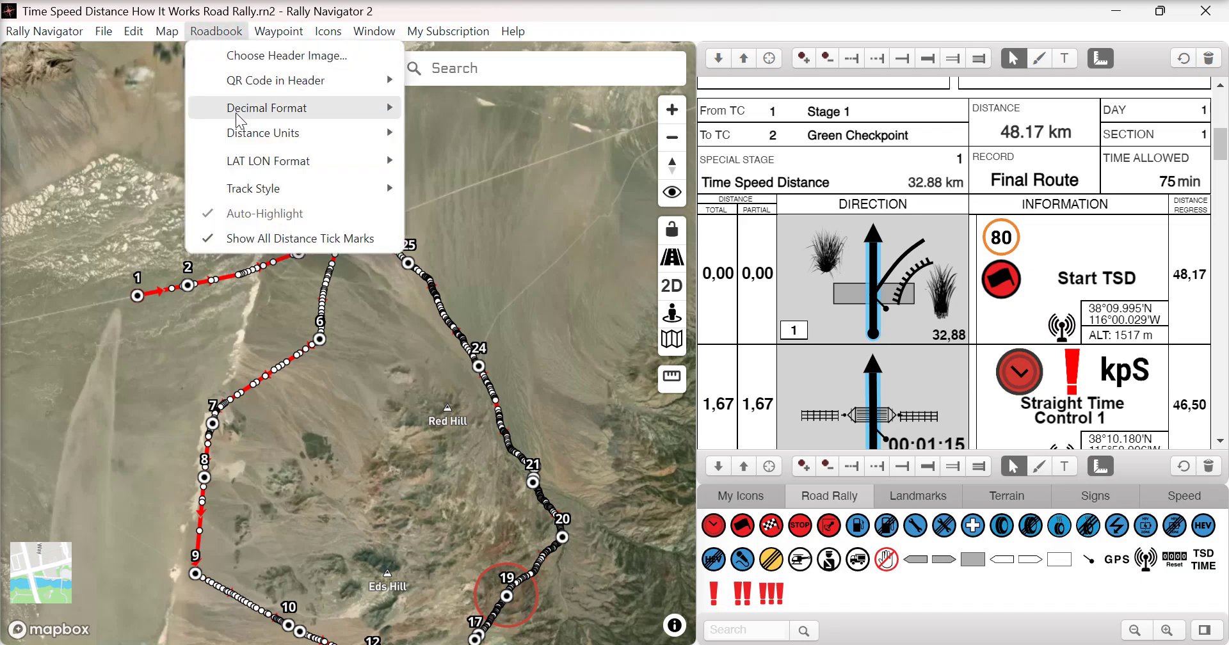
mouse_move(237, 115)
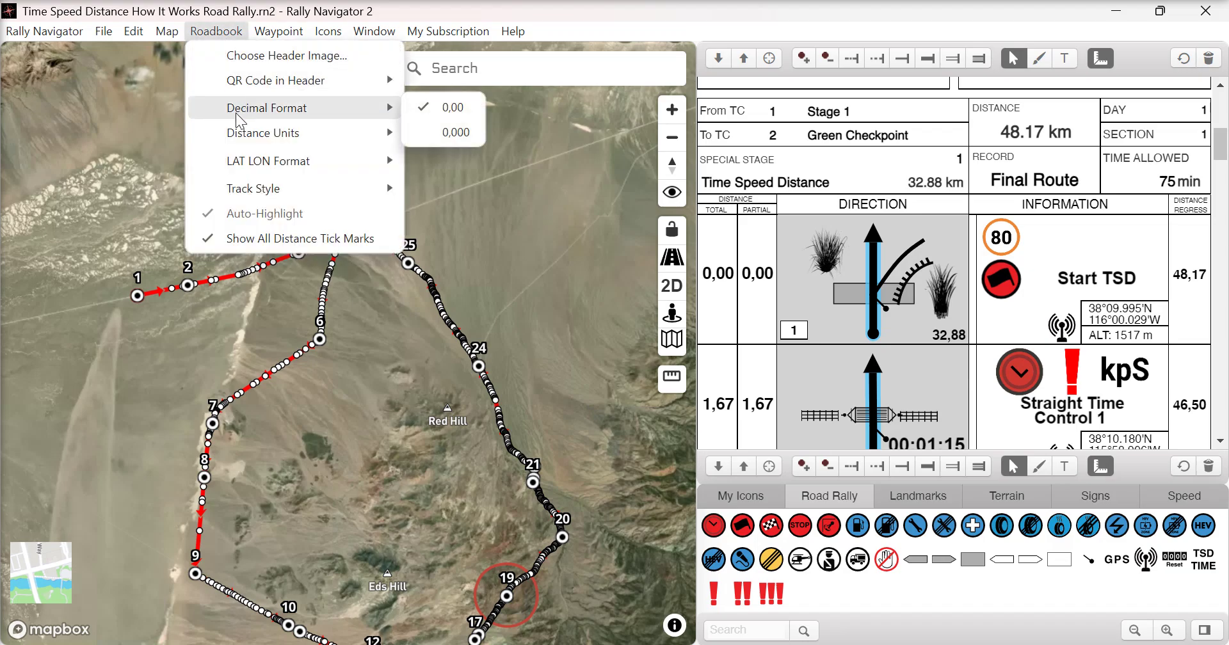
click(439, 132)
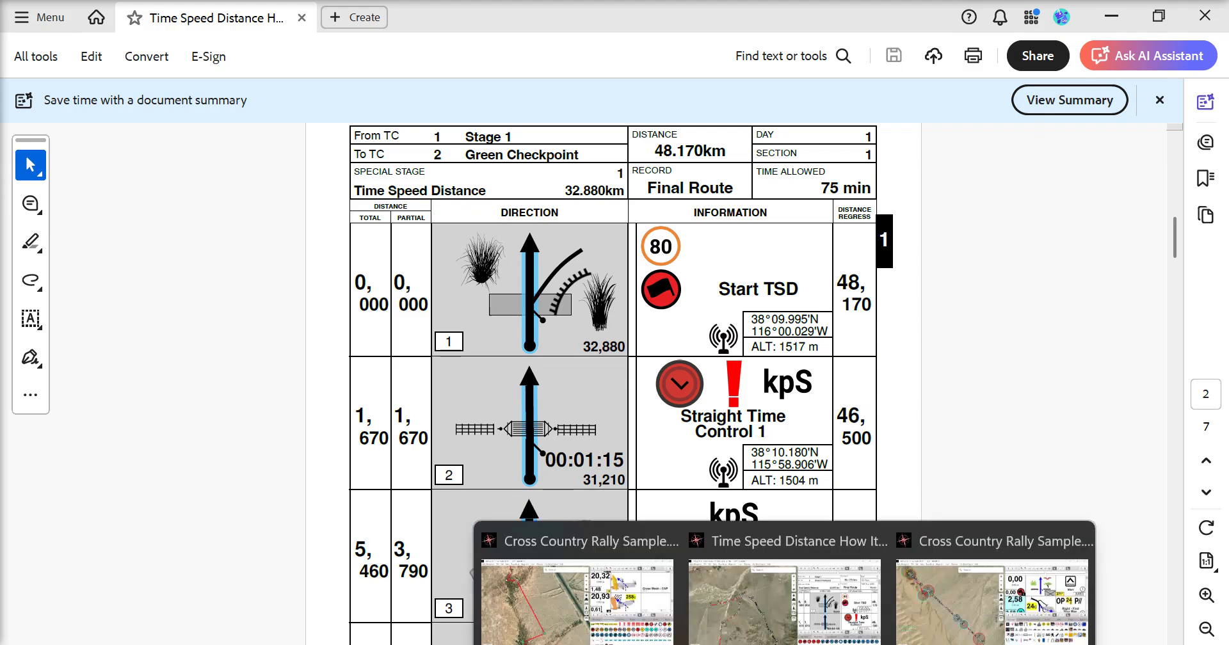
View the Language Selector screenshot in Paint, then return to the Cross Country Rally Sample roadbook.
click(982, 510)
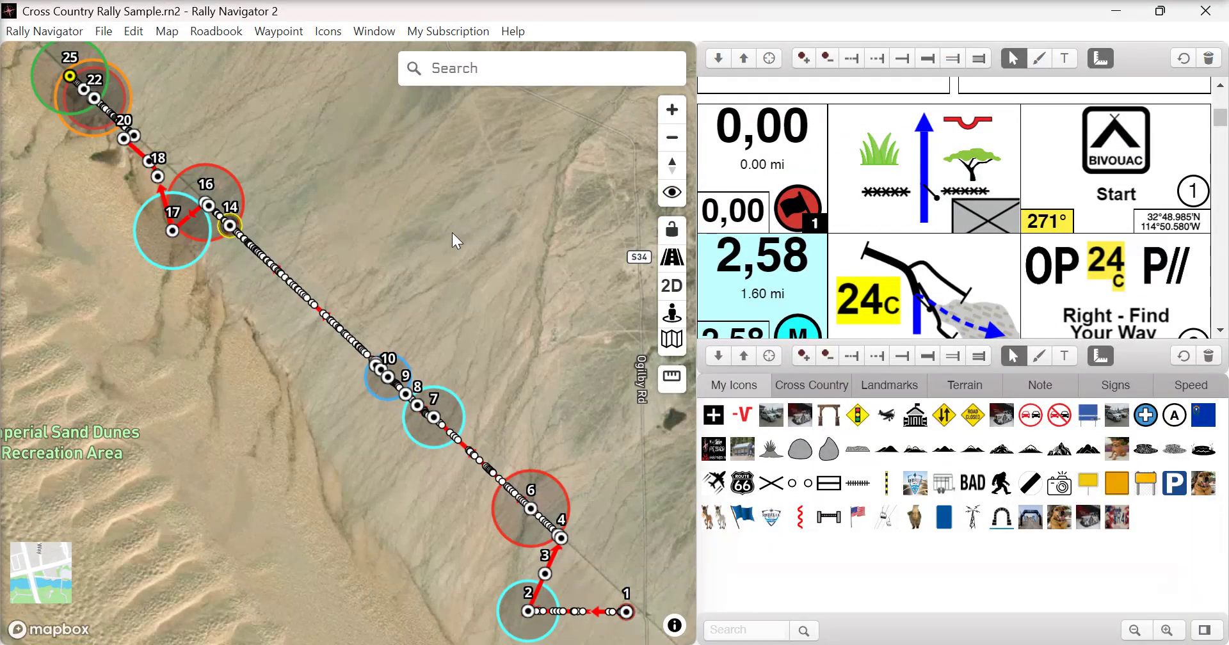
click(617, 564)
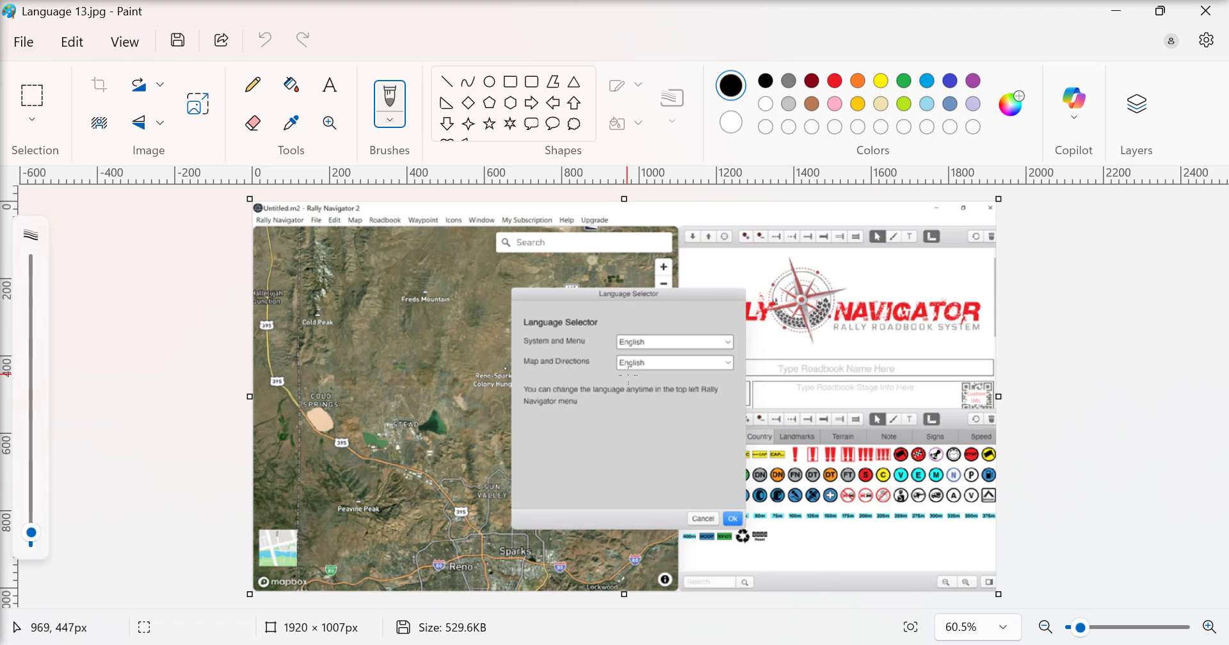
mouse_move(784, 642)
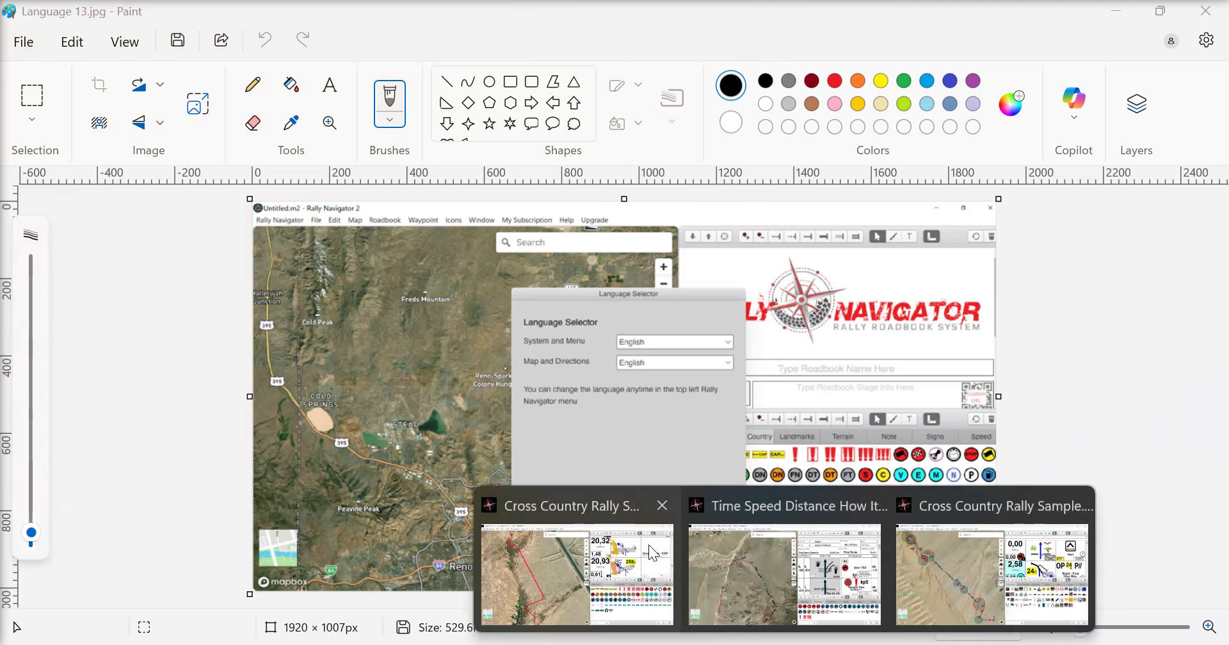
click(891, 528)
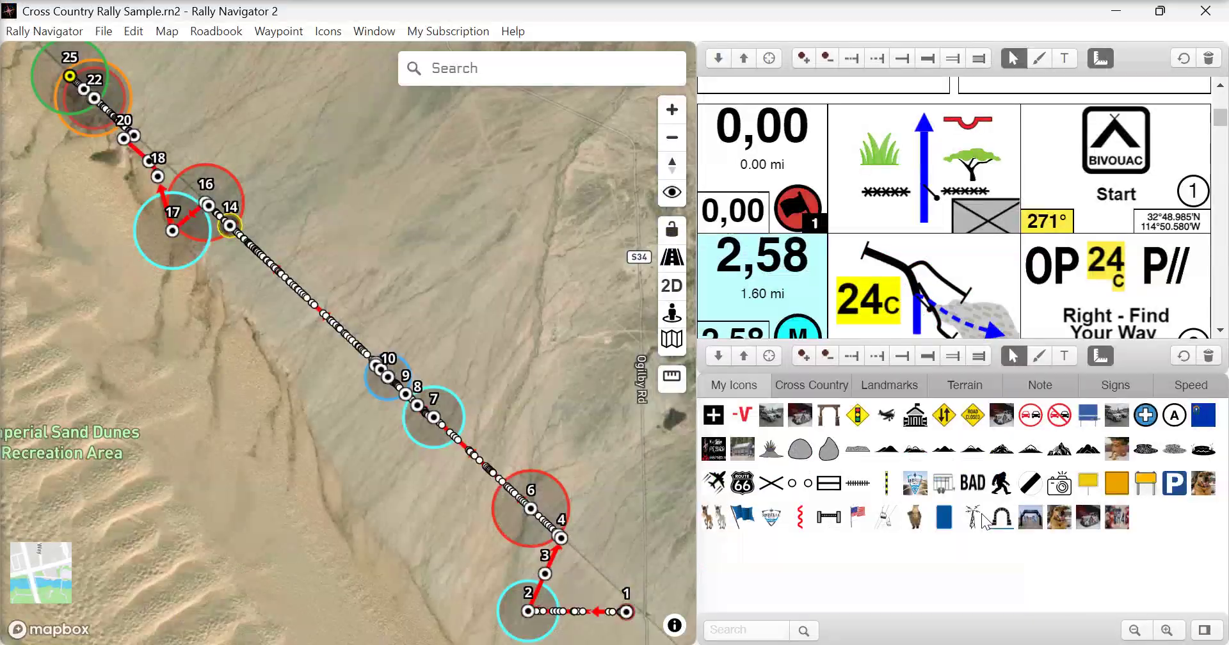
click(68, 34)
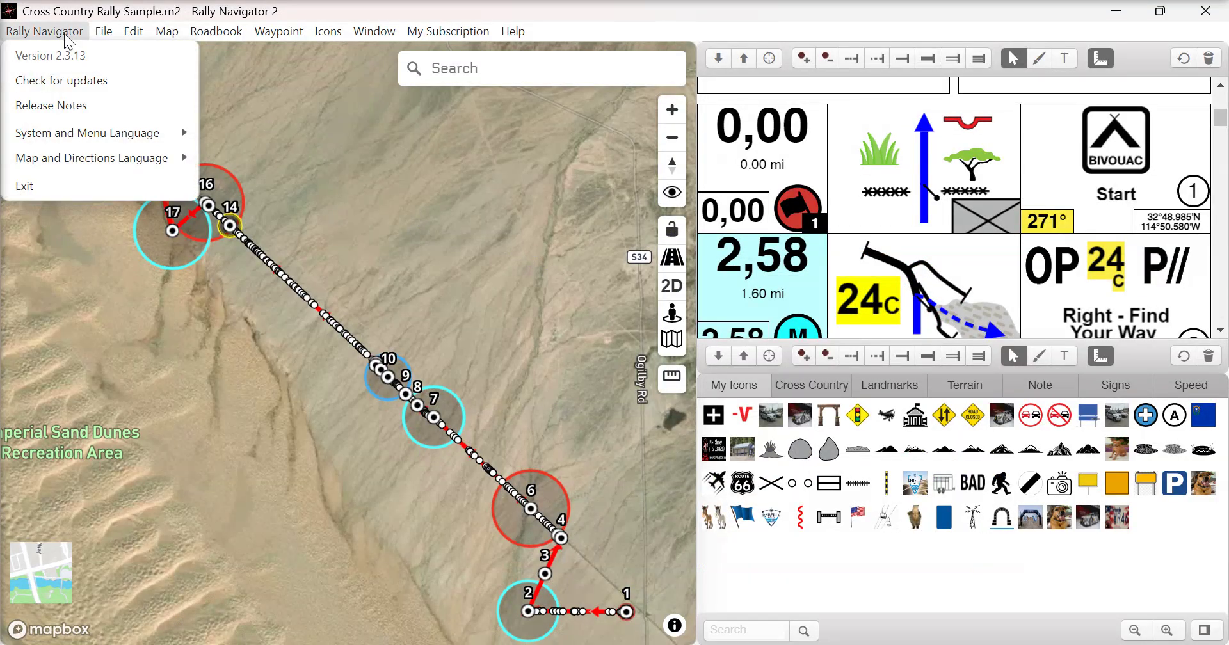
mouse_move(96, 131)
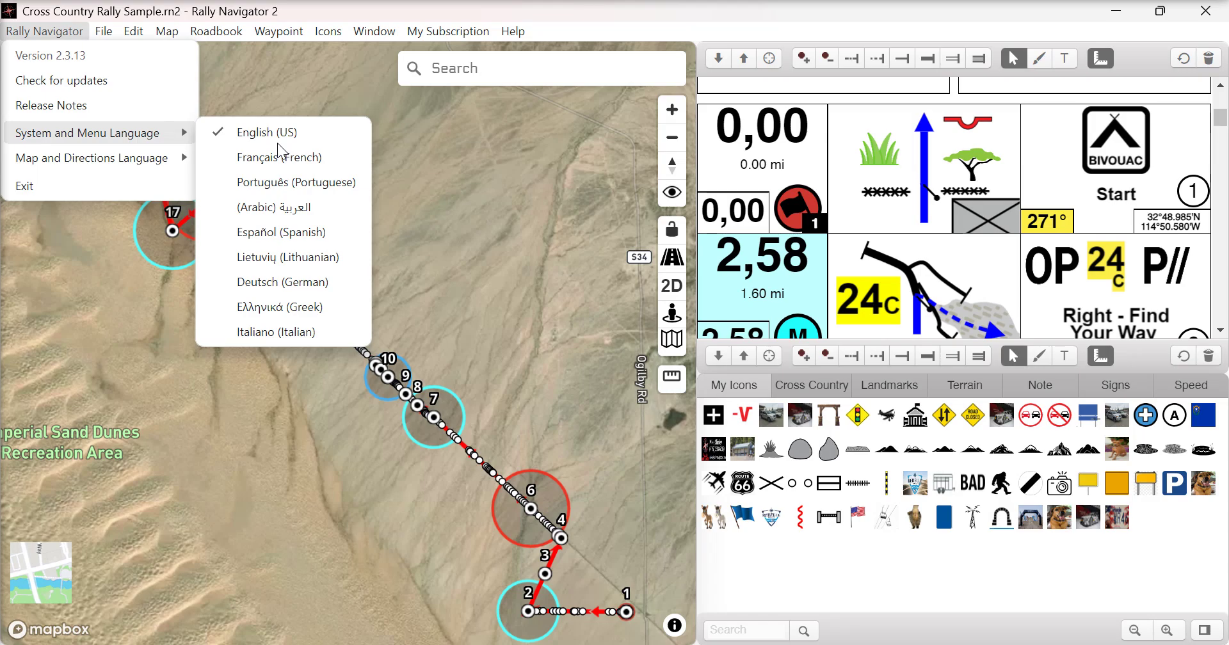
Dismiss the language options unchanged and move the US flag icon into the first My Icons row.
click(910, 570)
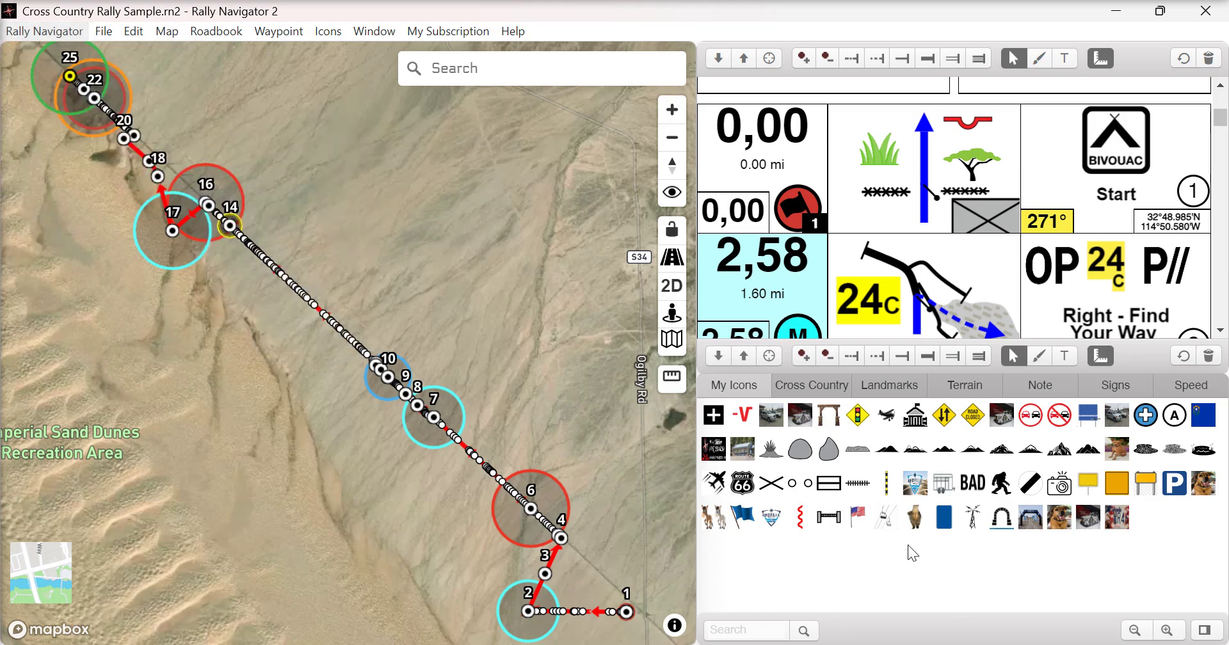
drag(858, 521, 789, 413)
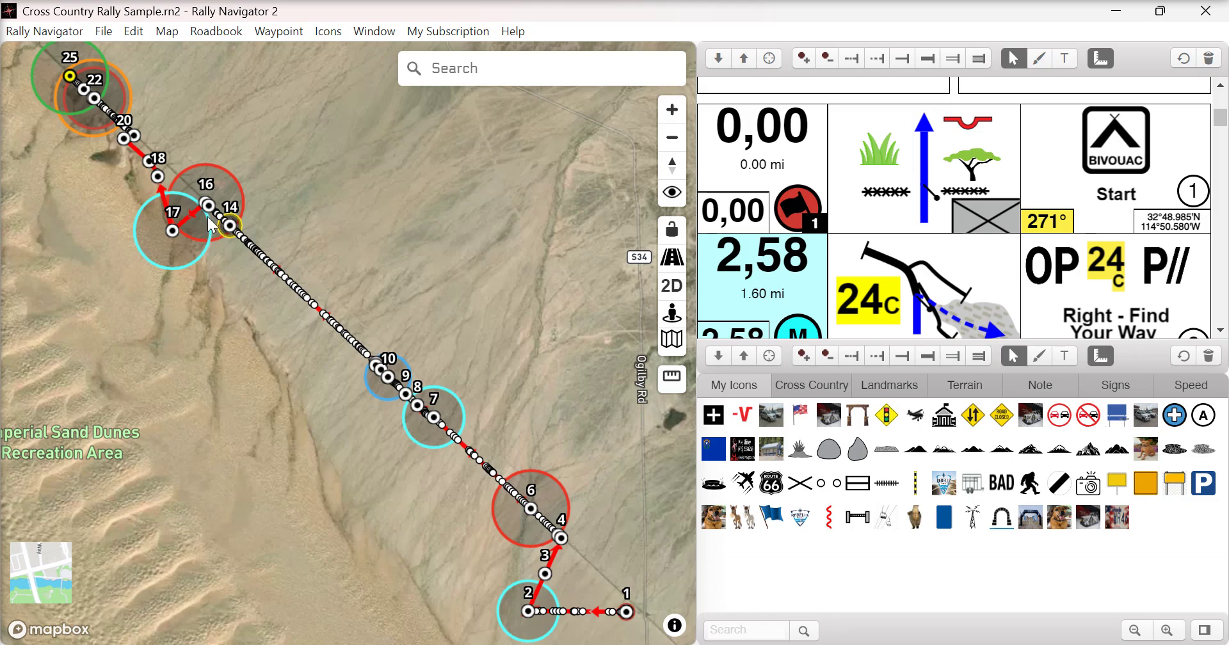
Remove the extra track points from the Cross Country Rally Sample route, confirming with Continue.
click(105, 34)
click(189, 312)
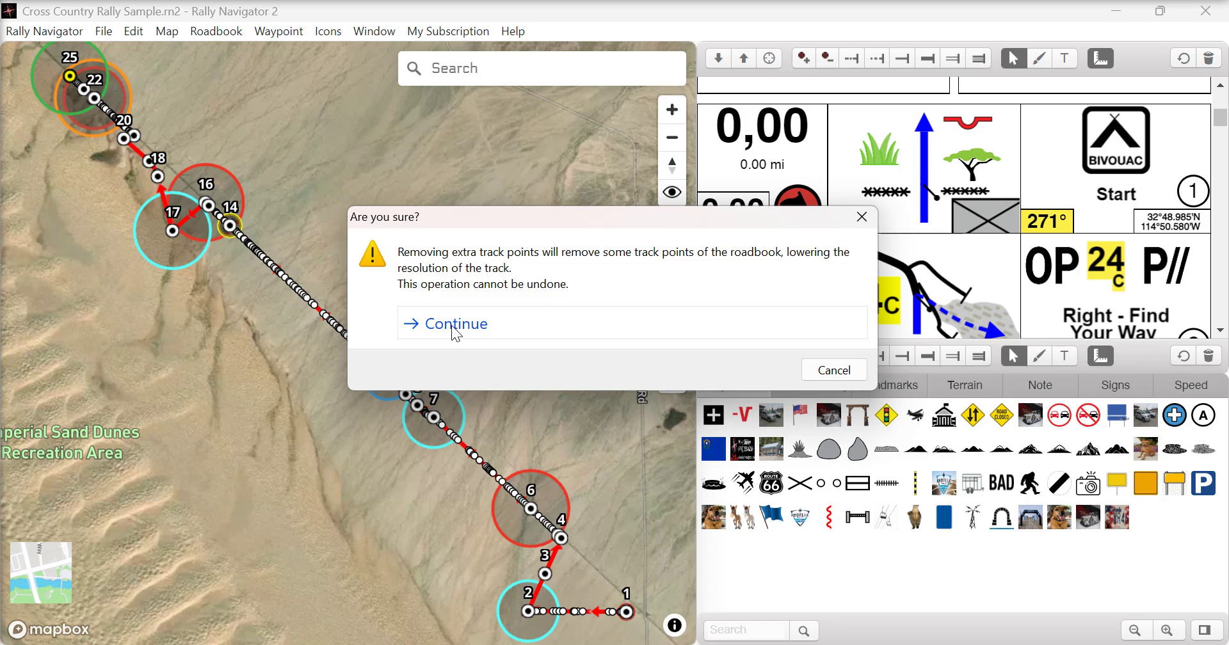
click(452, 327)
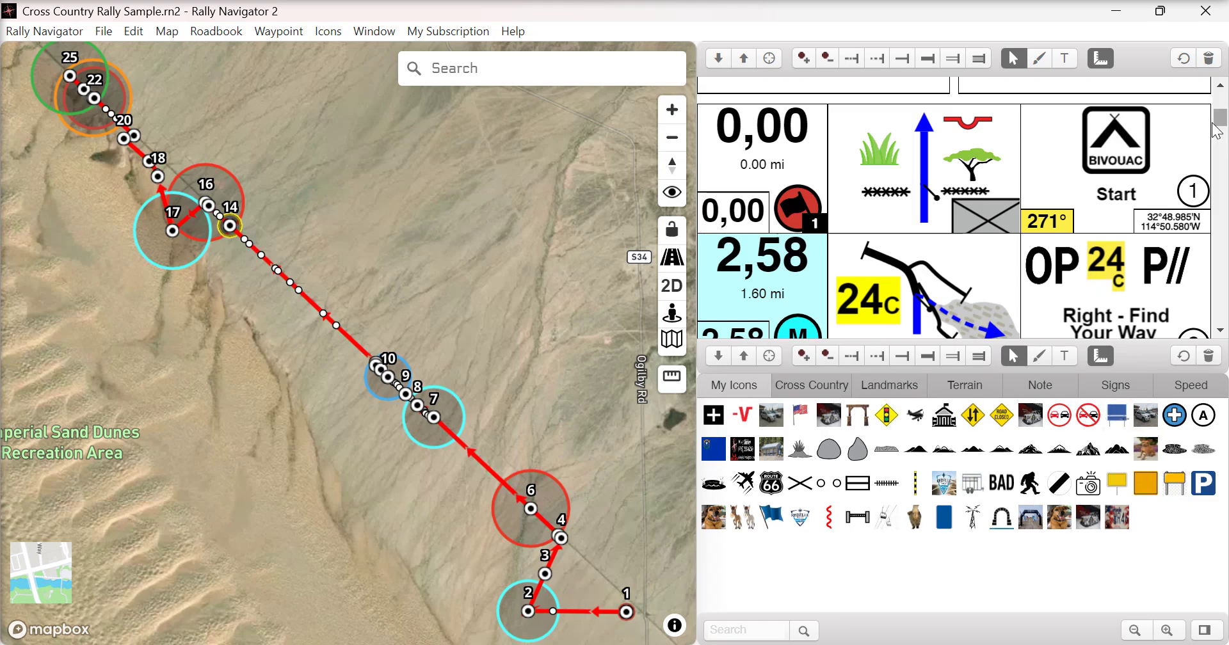
scroll(1221, 116, up, 3)
scroll(1221, 116, up, 2)
scroll(1221, 116, down, 5)
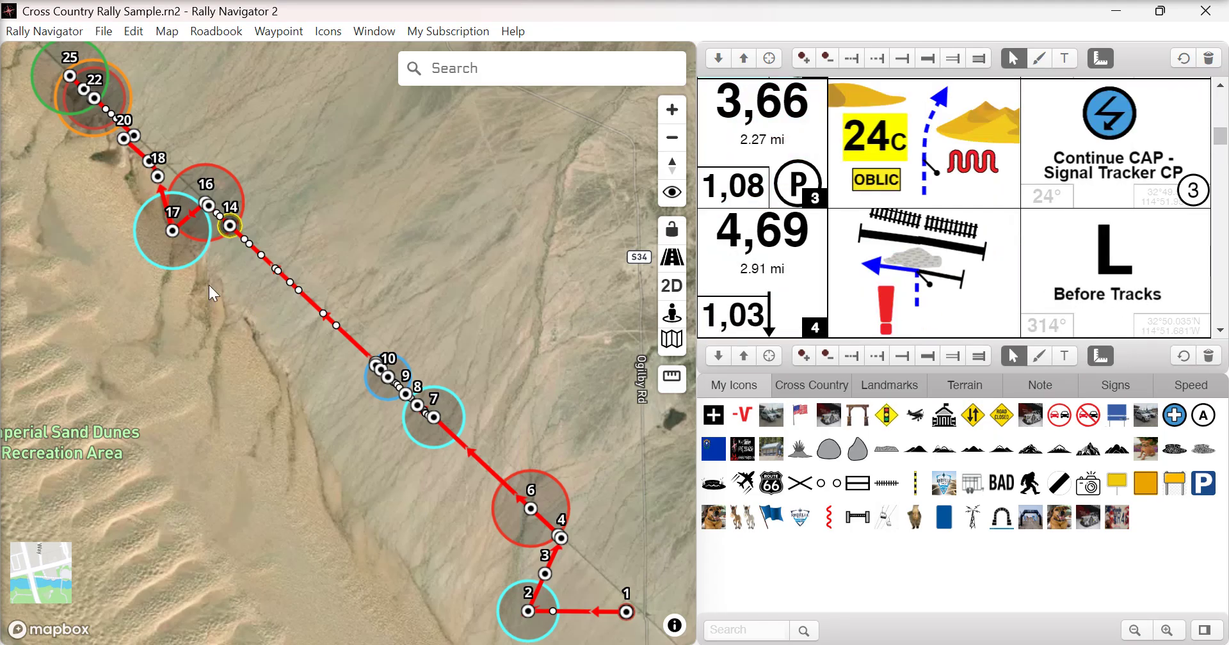
Browse the File menu's Open Recent list, then the Icons menu options.
click(106, 32)
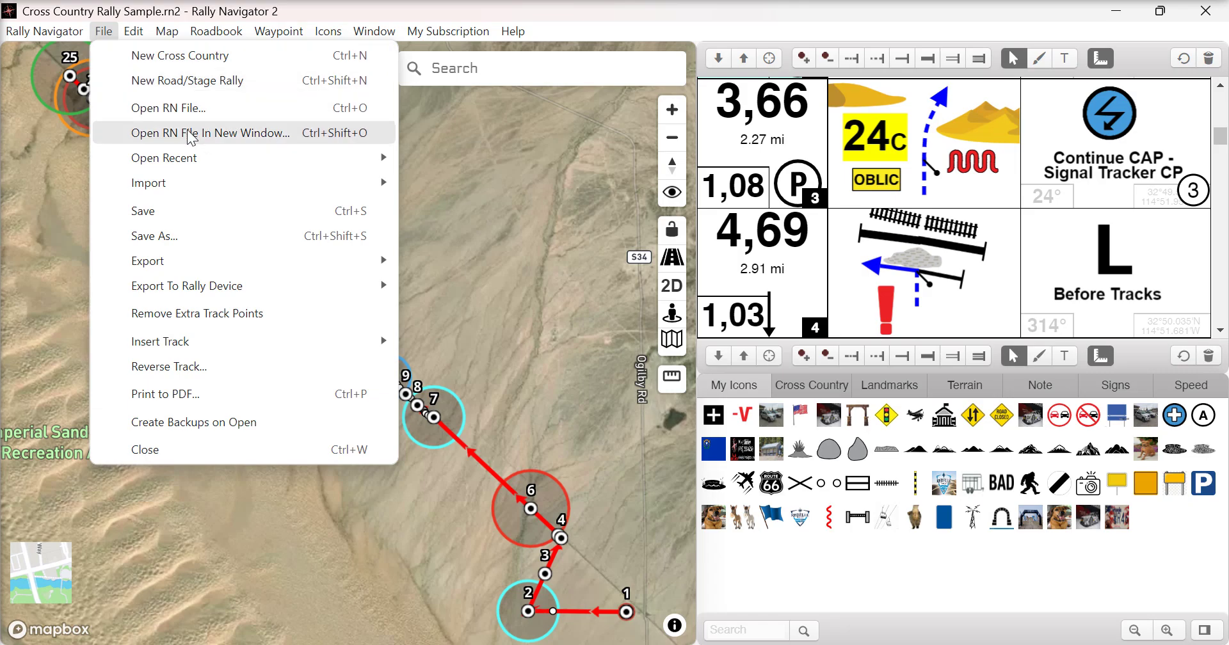
mouse_move(210, 161)
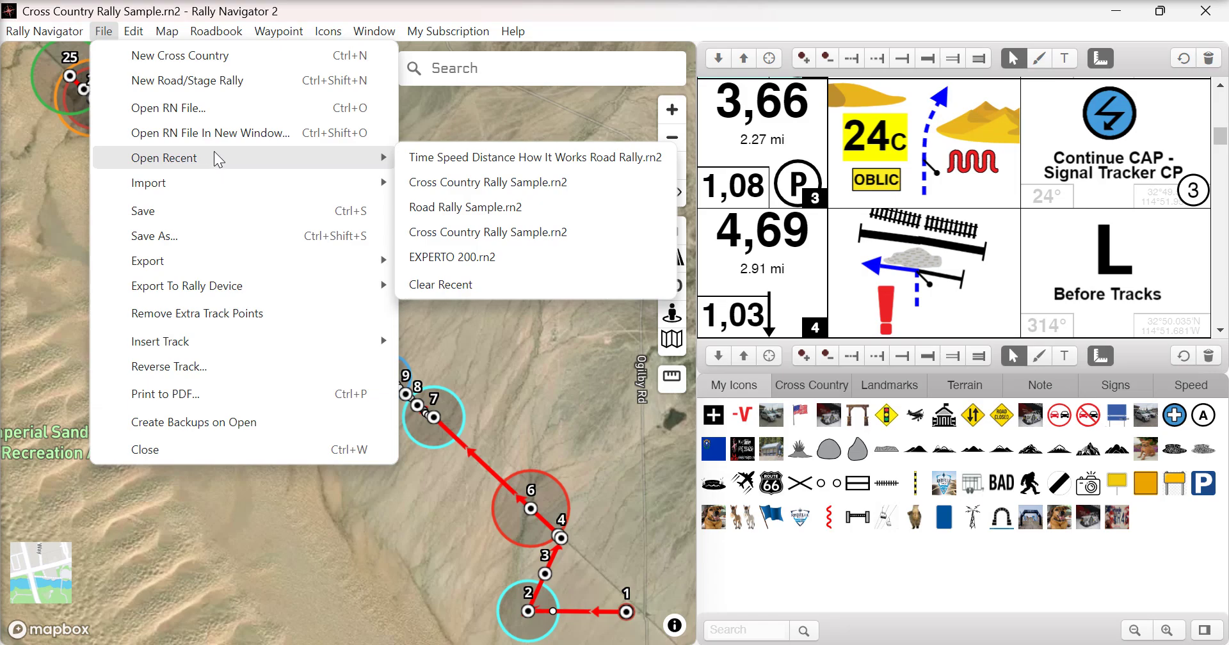
mouse_move(329, 39)
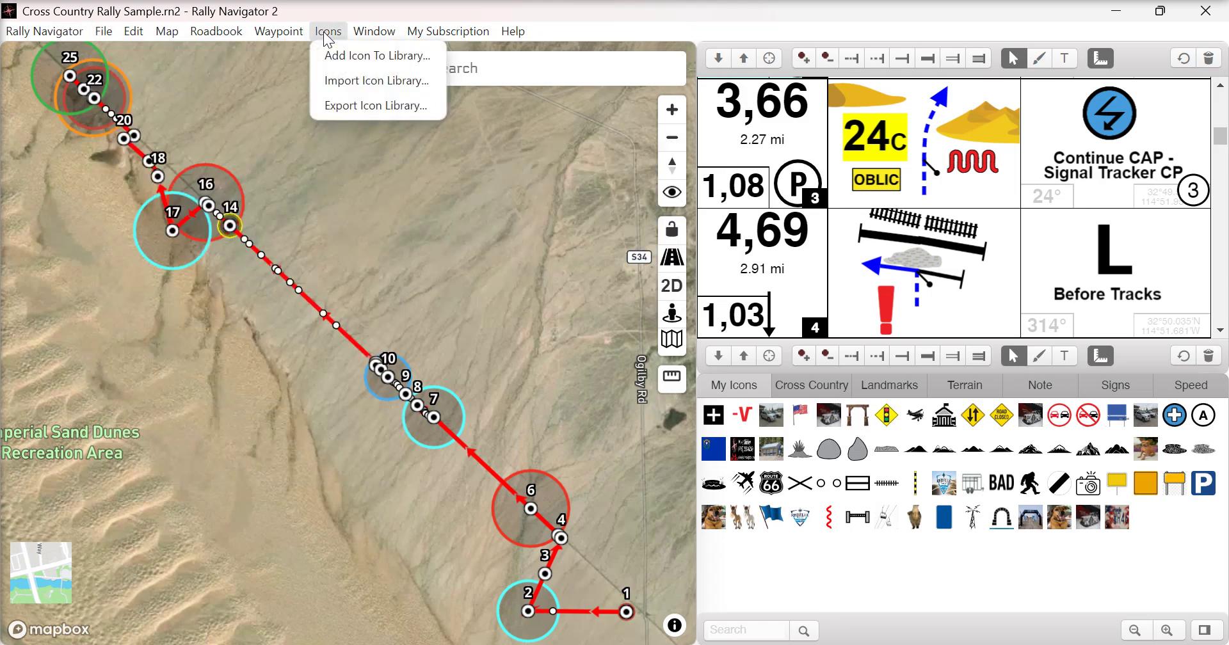
Measure a two-leg map distance (3.39 km, then 7.67 km total) and show the Cross Country icons.
click(333, 104)
click(333, 548)
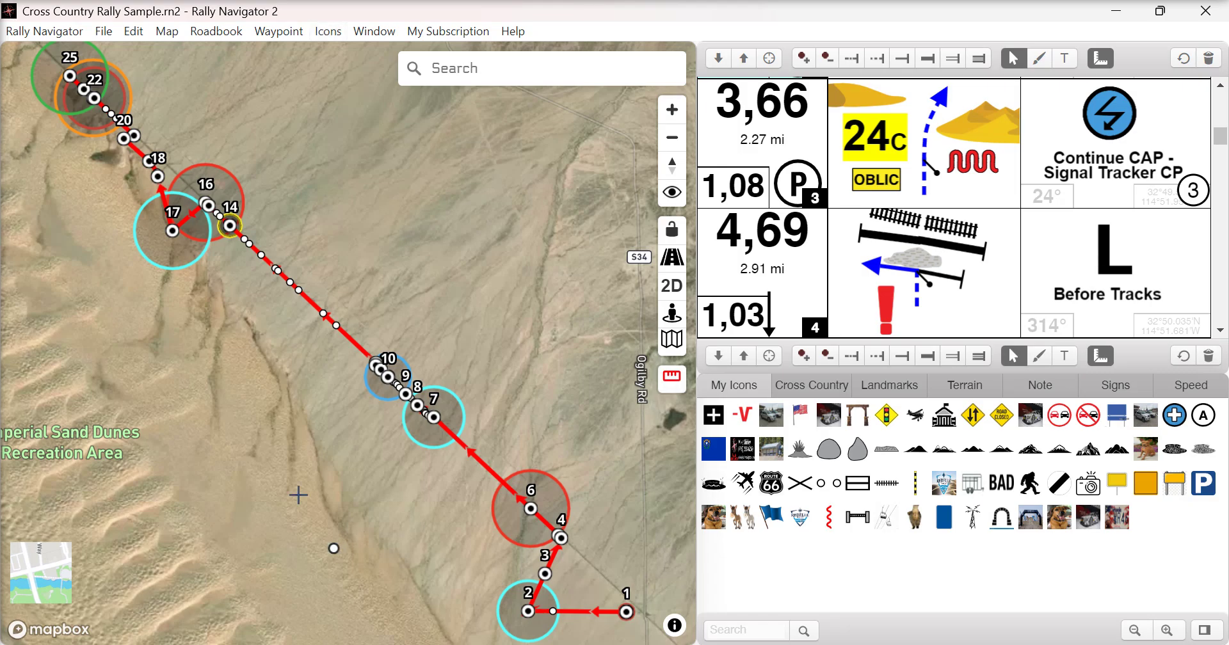
click(264, 440)
click(130, 348)
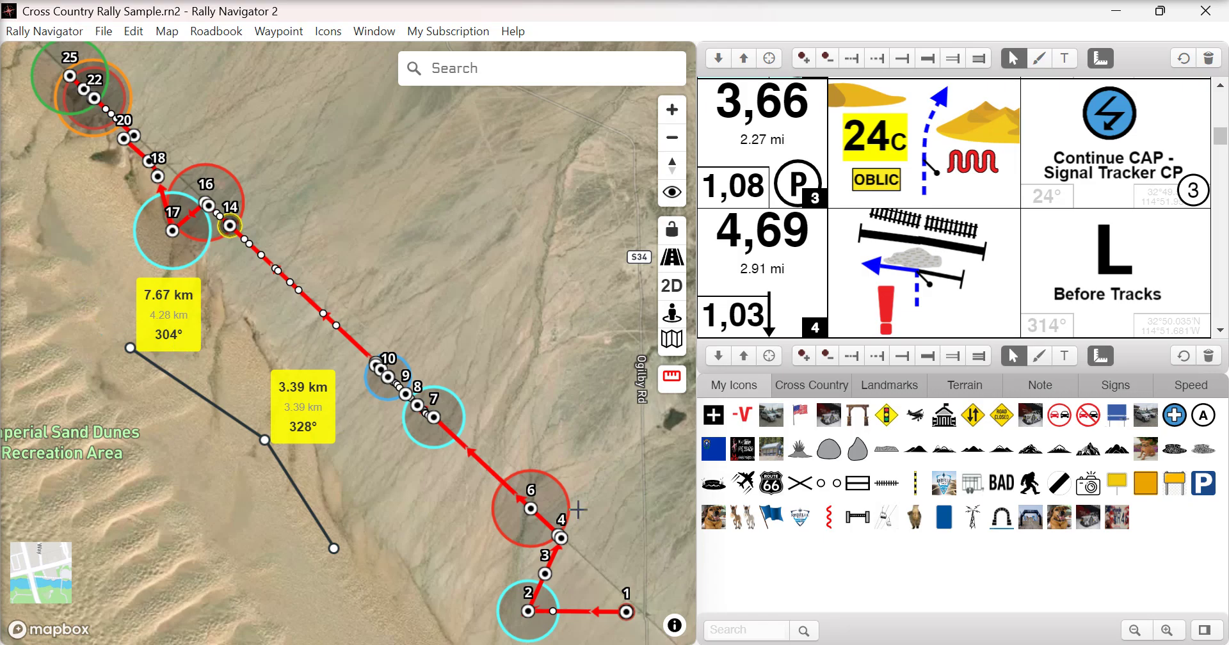
click(804, 383)
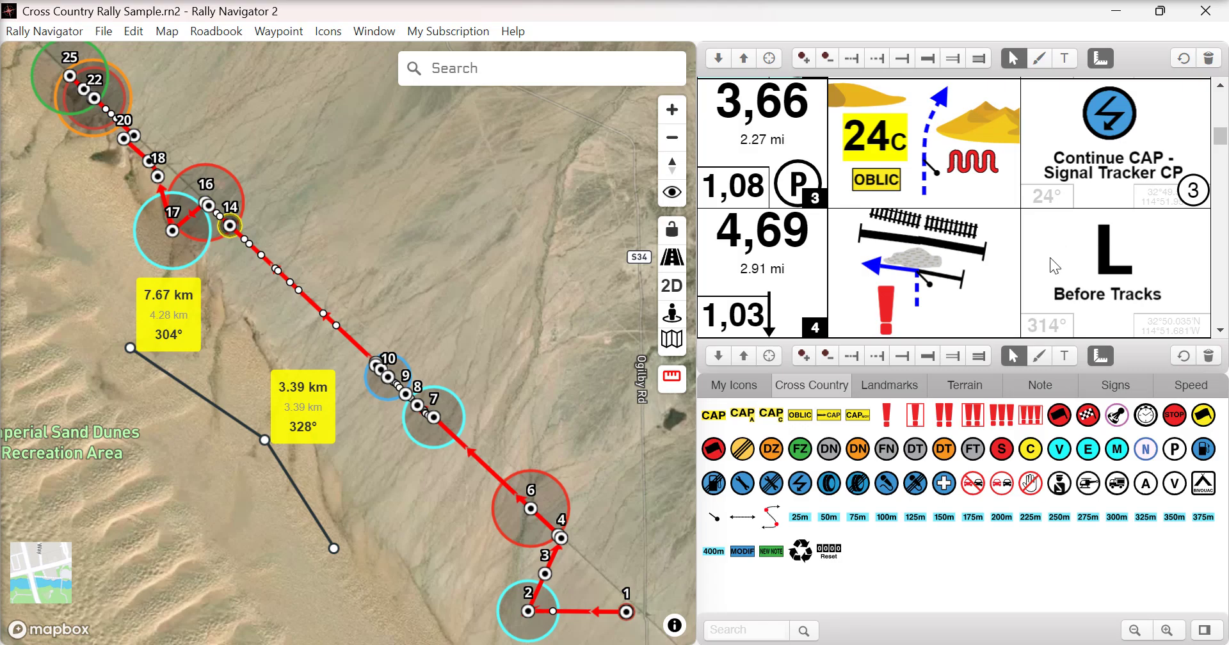
Rotate row 4's dotted double arrow to a diagonal.
click(1066, 264)
click(1151, 248)
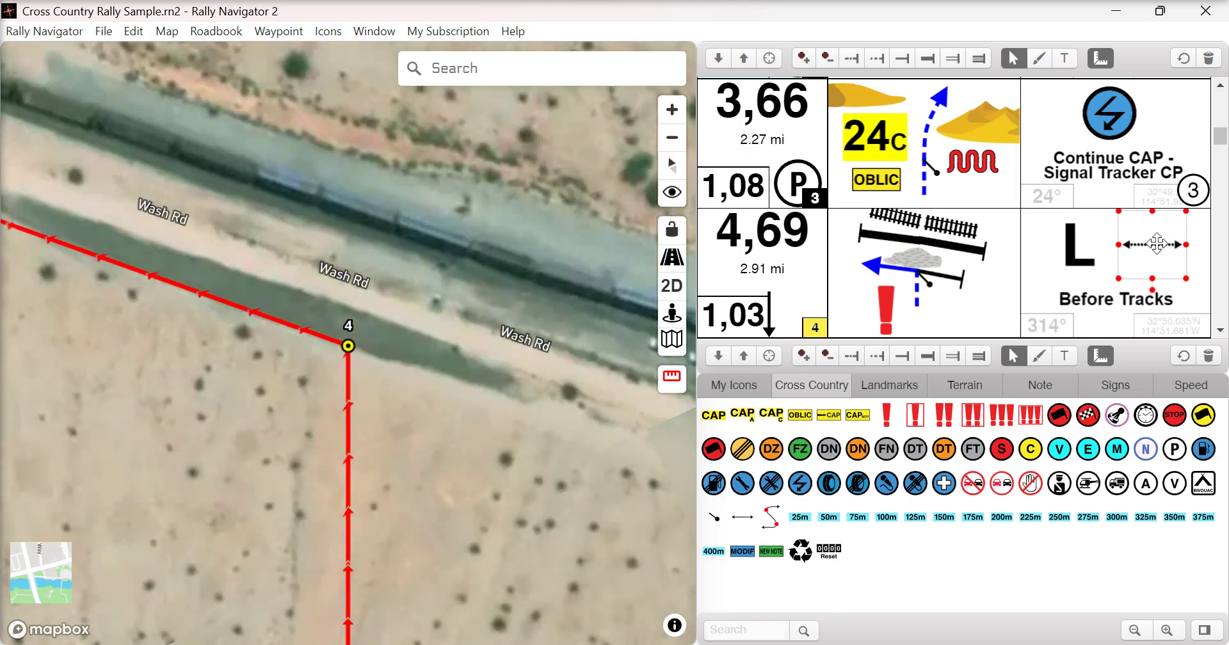
drag(1156, 296, 1183, 289)
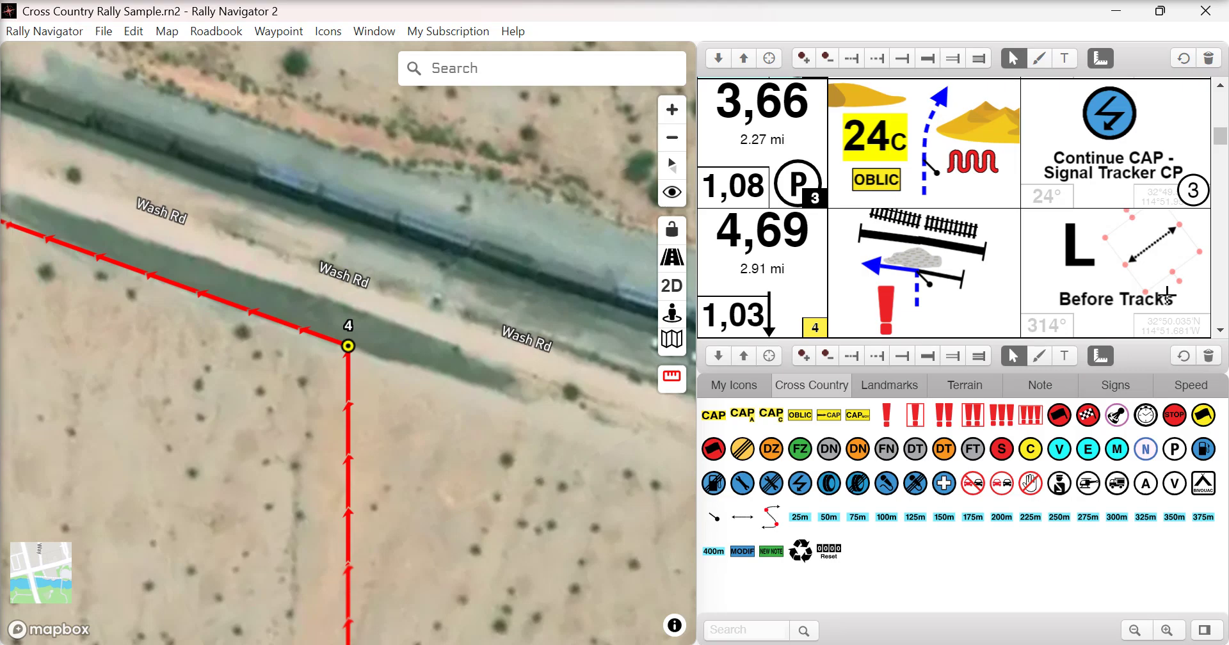
Add and reshape a dotted S-curve in row 4's tulip, then switch to the other sample window.
drag(773, 519, 1000, 236)
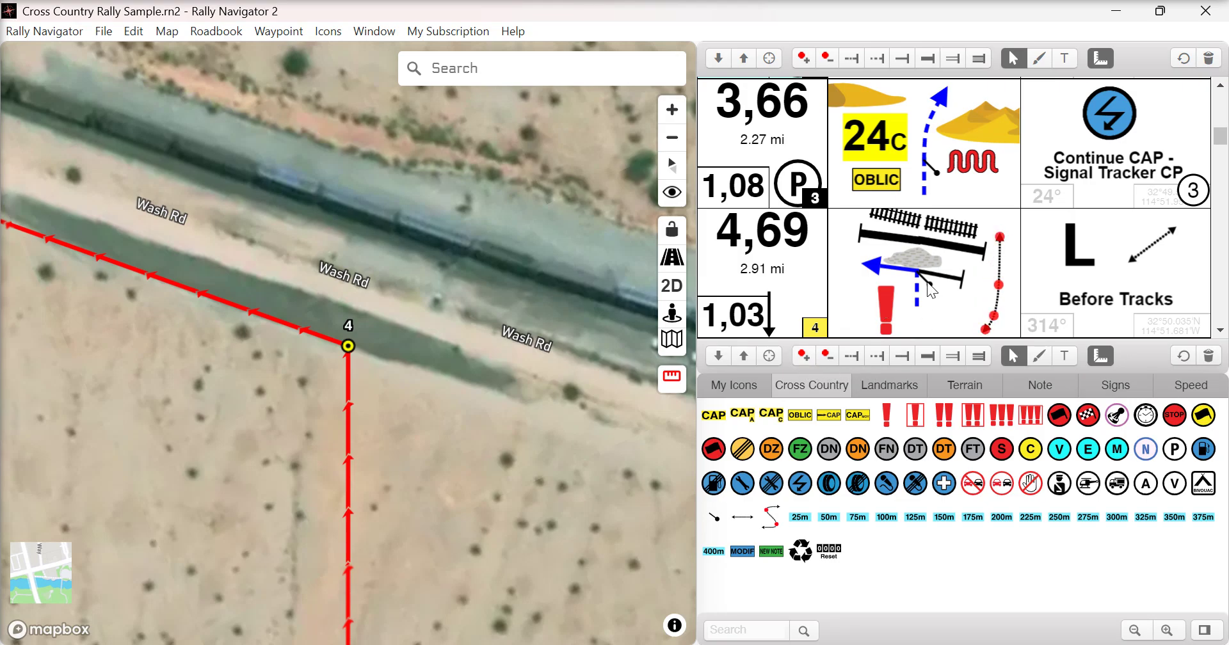
drag(997, 285, 995, 282)
mouse_move(713, 589)
click(612, 504)
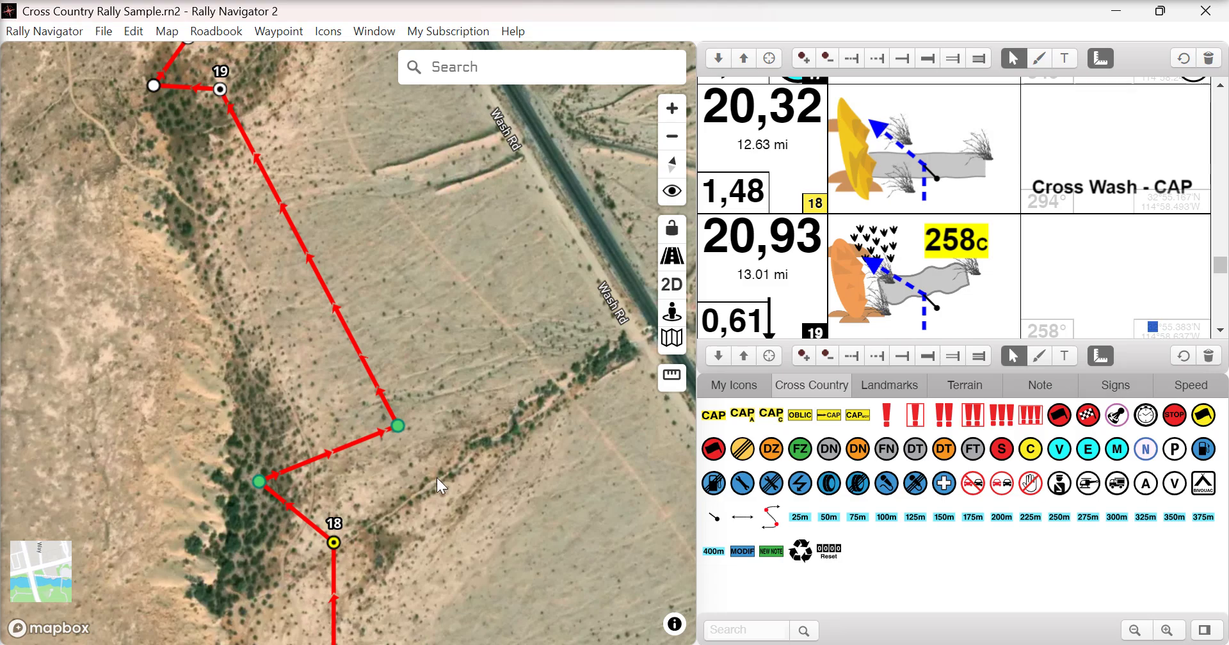
Remove both ET distance CAPs, then add an ET Distance CAP and a 2nd ET Distance CAP.
drag(260, 478, 260, 484)
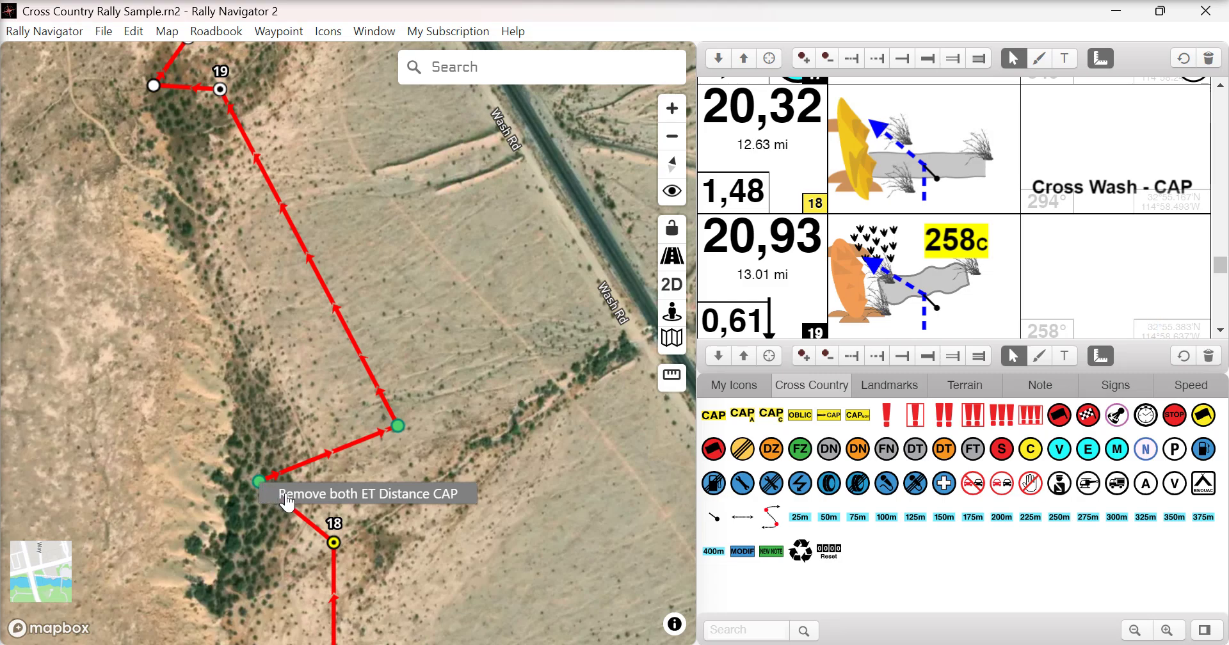
click(262, 493)
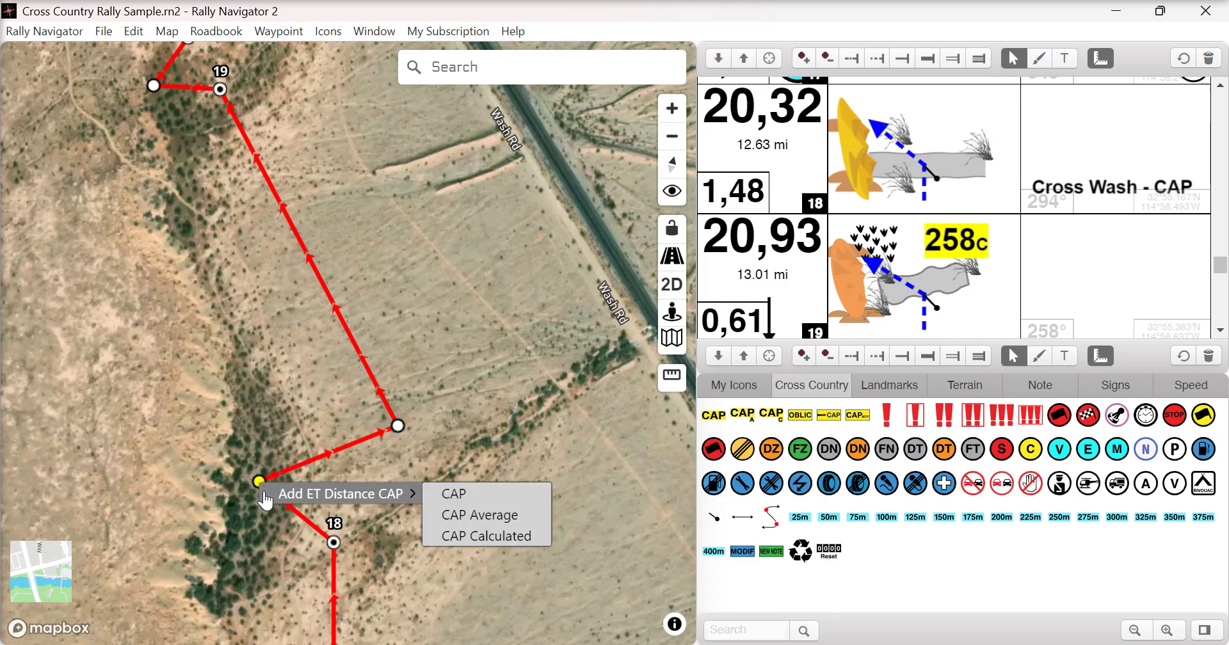
mouse_move(277, 502)
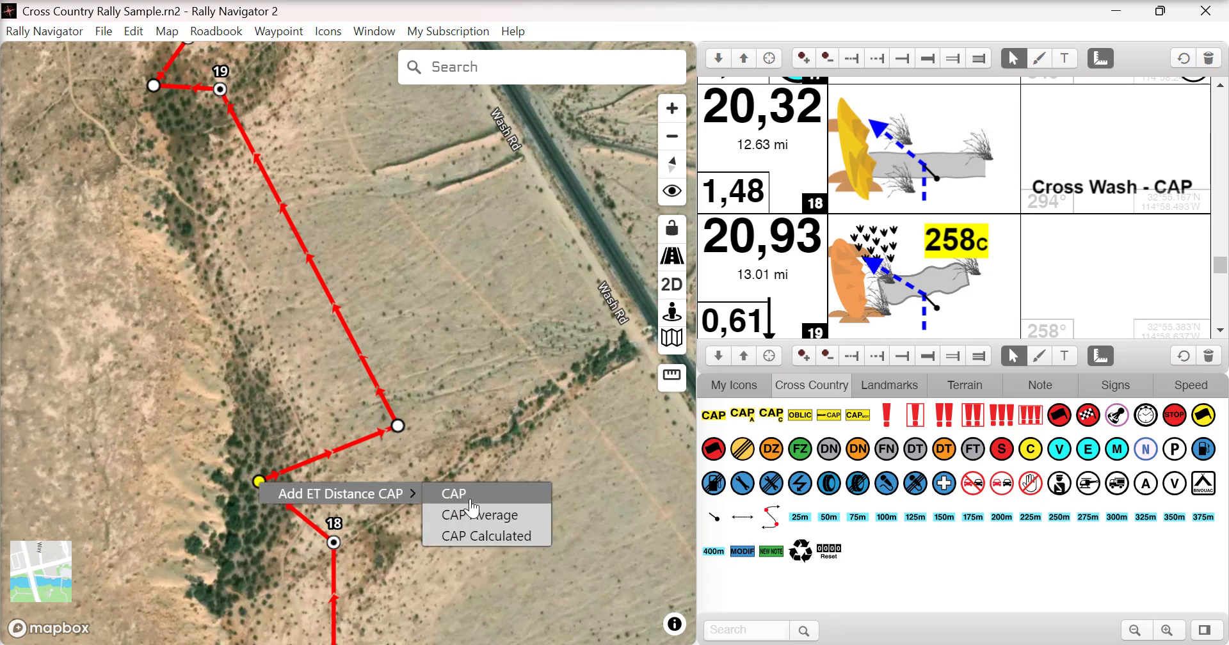
click(472, 497)
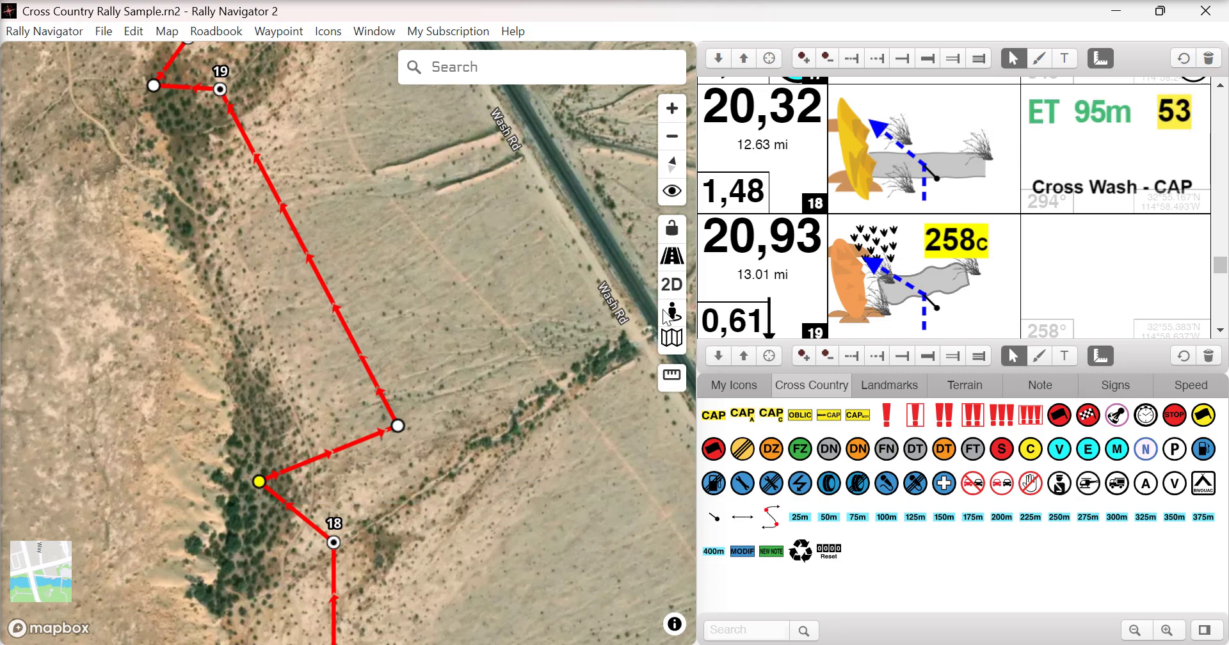
right_click(397, 427)
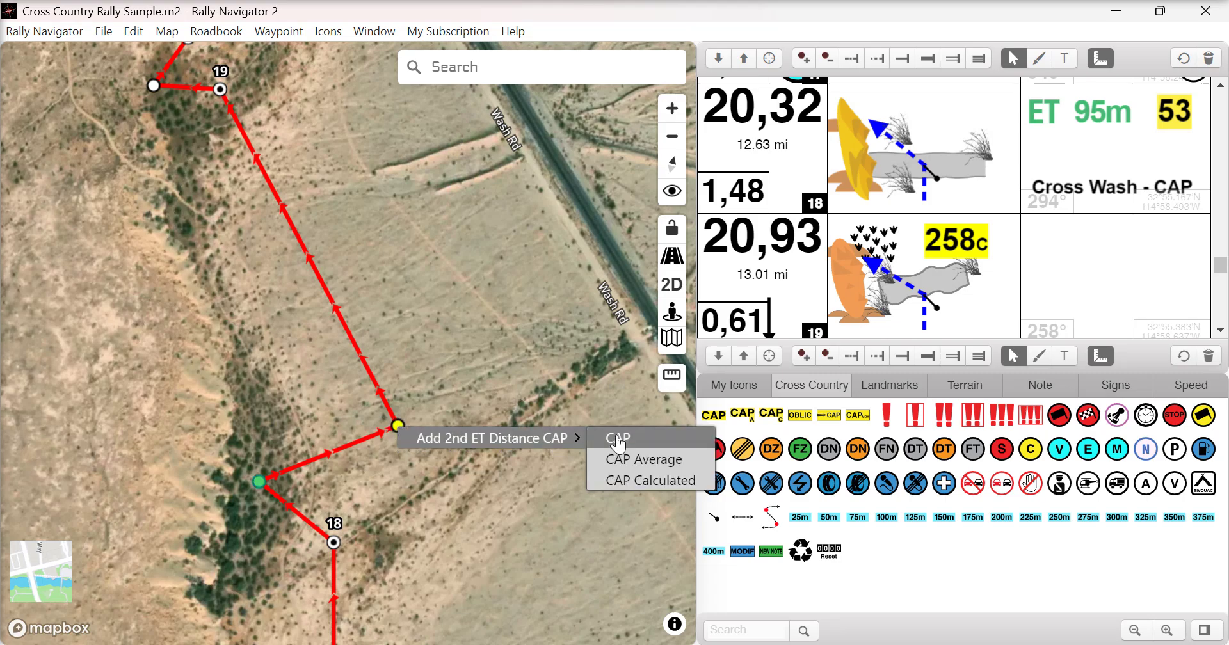
click(615, 438)
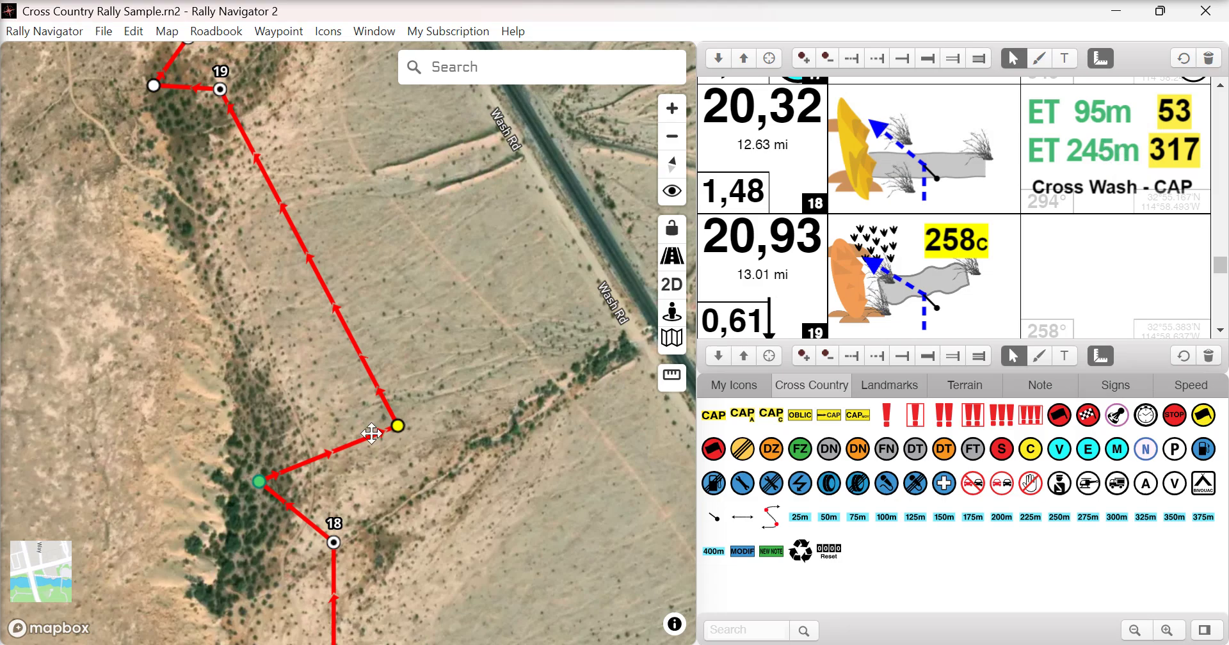
Move the CAP points so waypoint 18 reads ET 80m and 200m, centring waypoints 19–20.
drag(260, 481, 294, 473)
drag(398, 427, 411, 439)
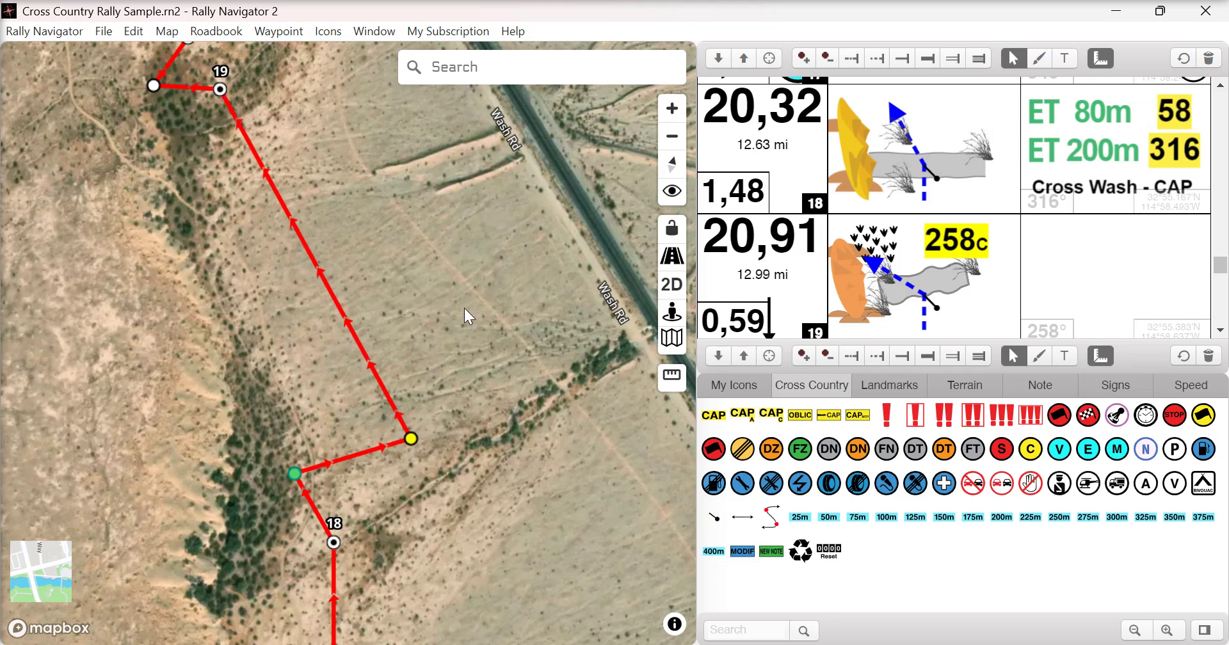
drag(465, 310, 484, 481)
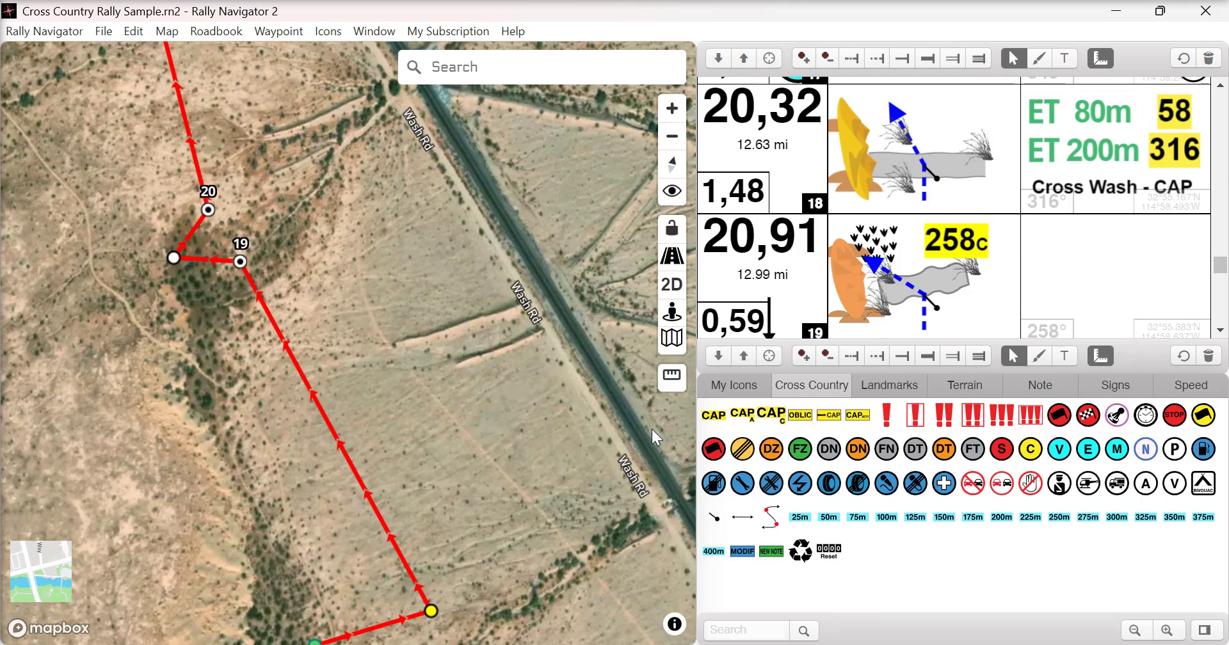
drag(394, 322, 432, 427)
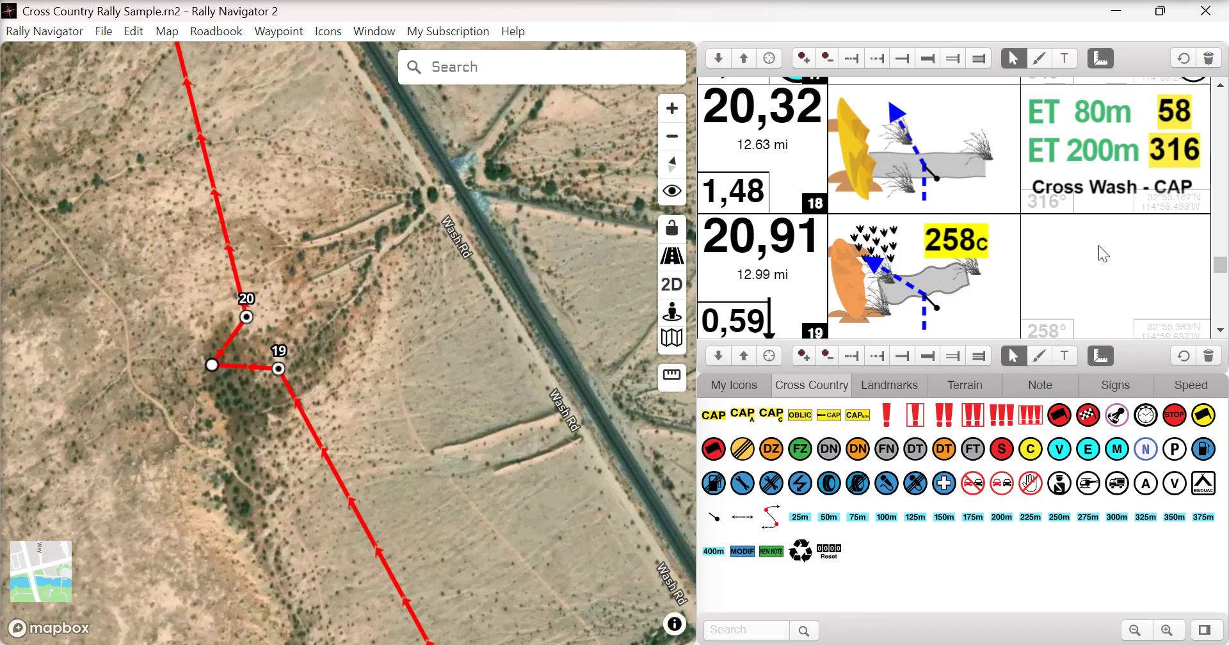
Add CAP headings 258, 313 A and 313 C to row 19, then switch to rallynavigator.com in Chrome.
click(968, 316)
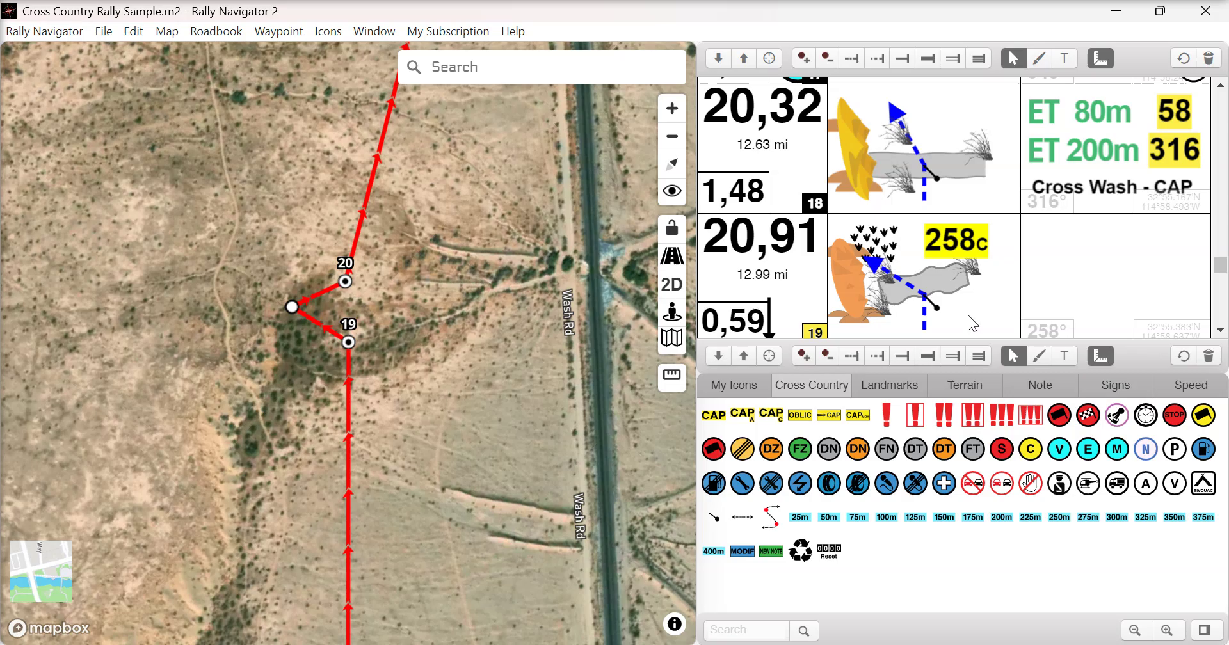
drag(724, 423, 1037, 267)
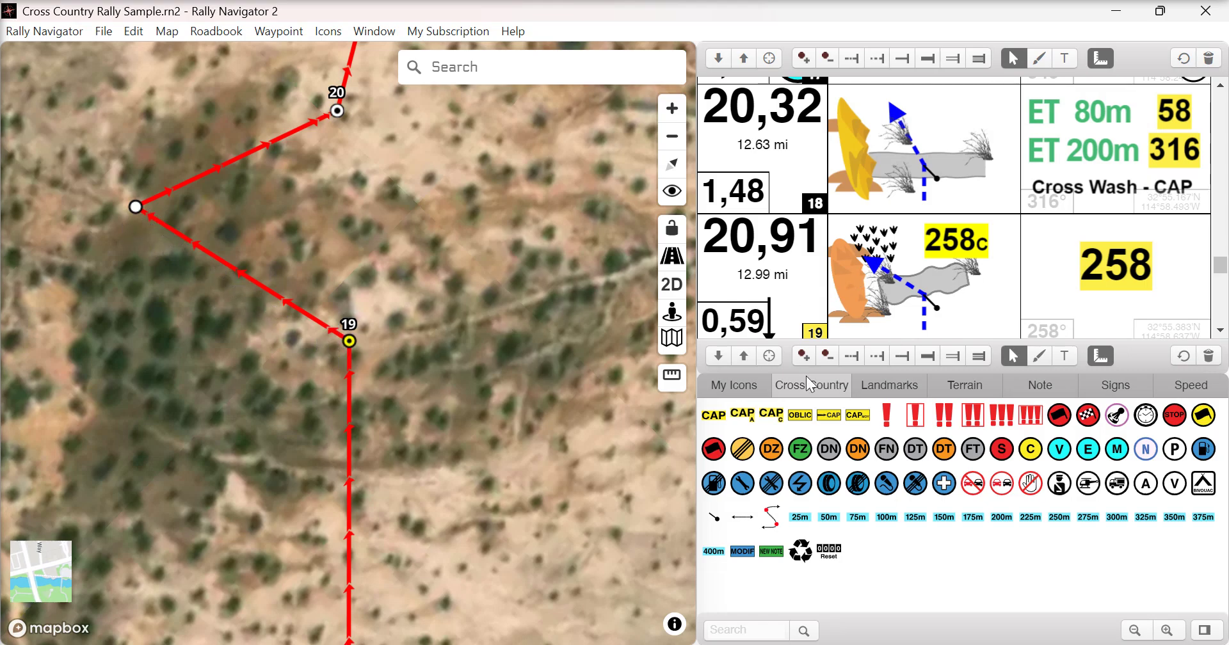
drag(736, 420, 1156, 276)
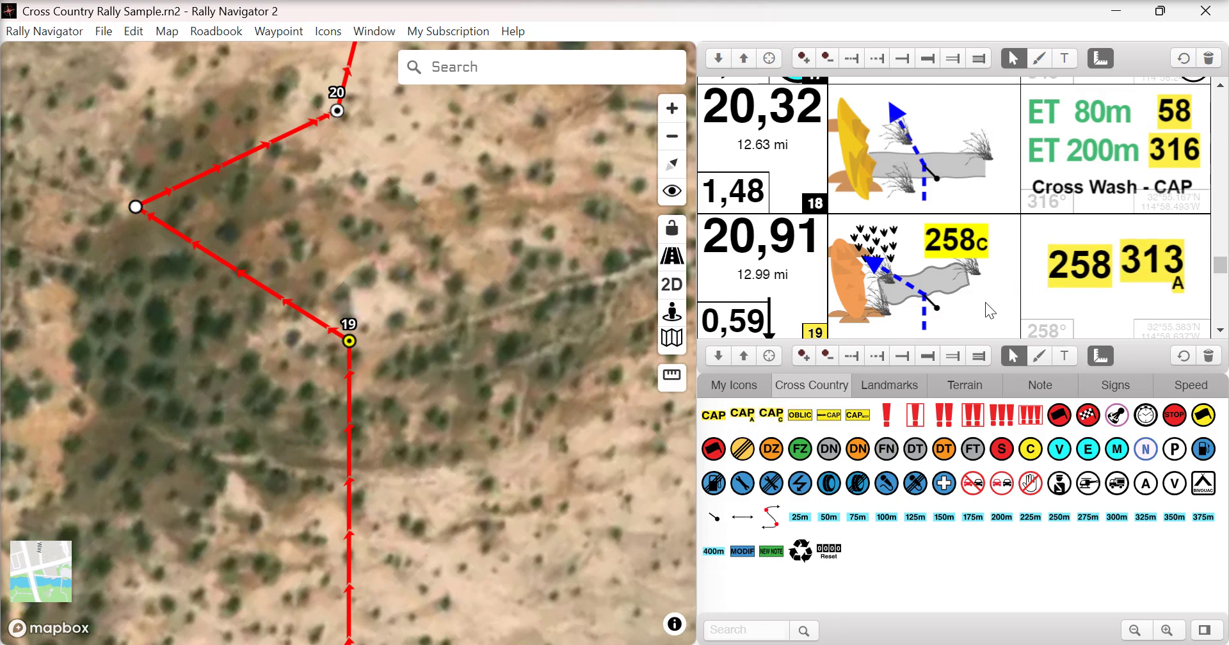
drag(774, 415, 1178, 281)
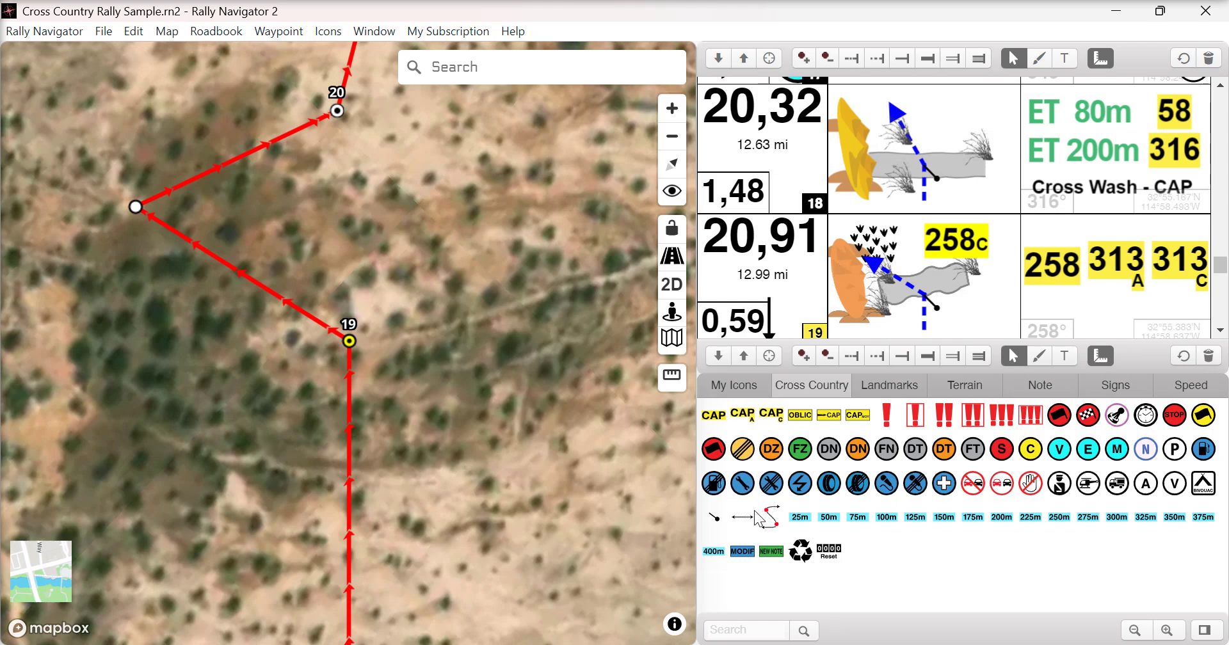
click(573, 644)
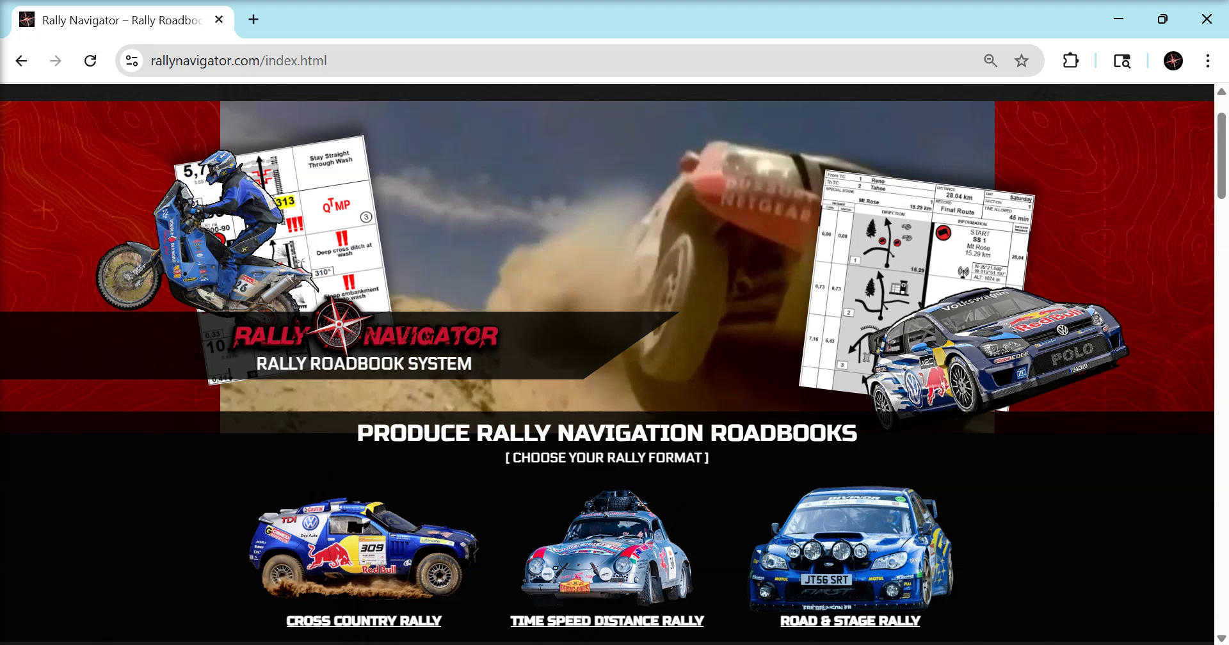